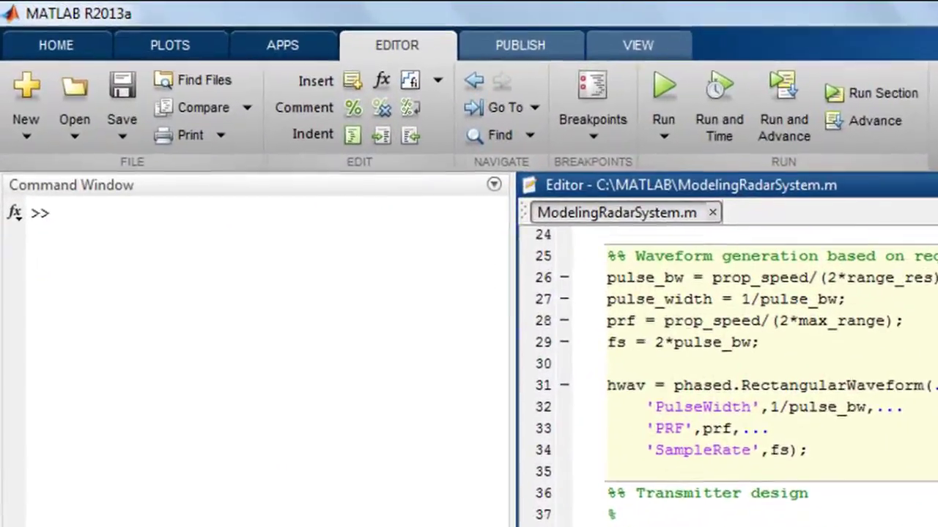
Step: Enter 'hwav = phased.RectangularWaveform(' at the prompt, choosing RectangularWaveform from the Tab completions
click(153, 160)
text(hwav = phased.)
key(Tab)
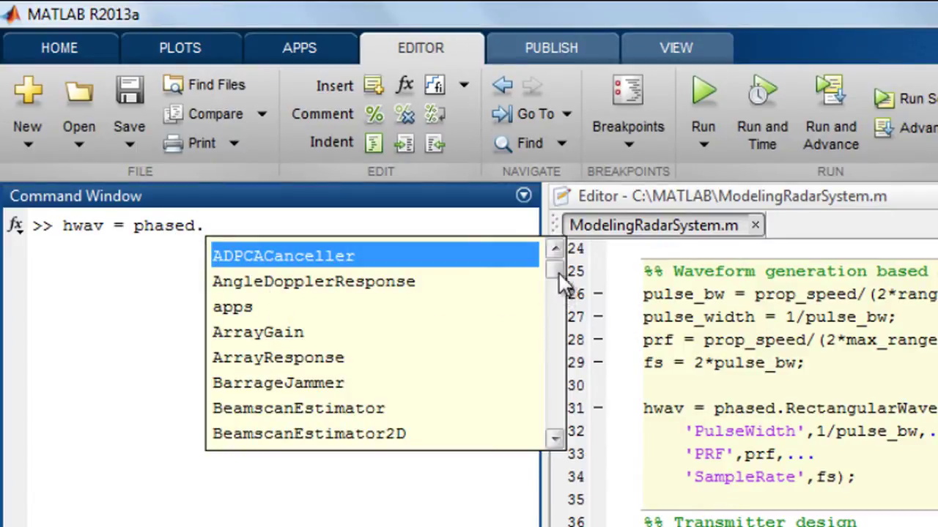
click(562, 306)
drag(562, 308, 575, 387)
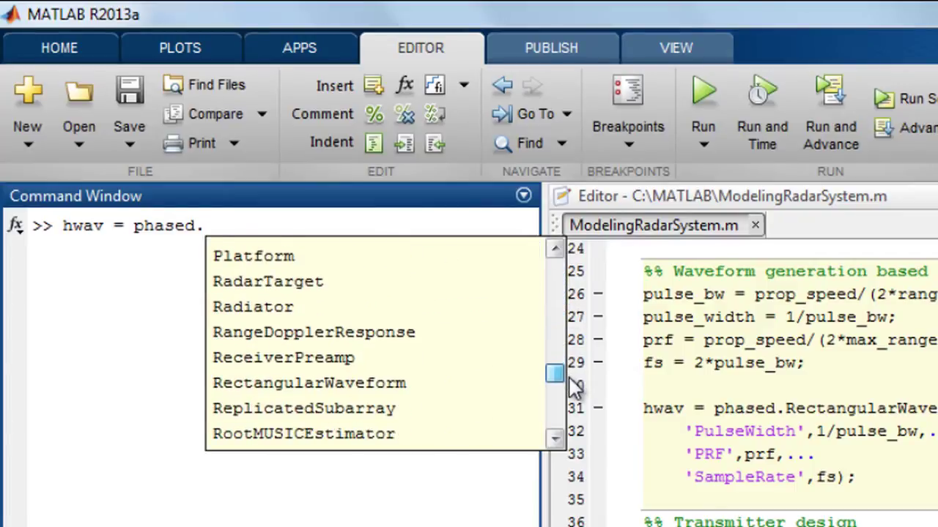
click(441, 384)
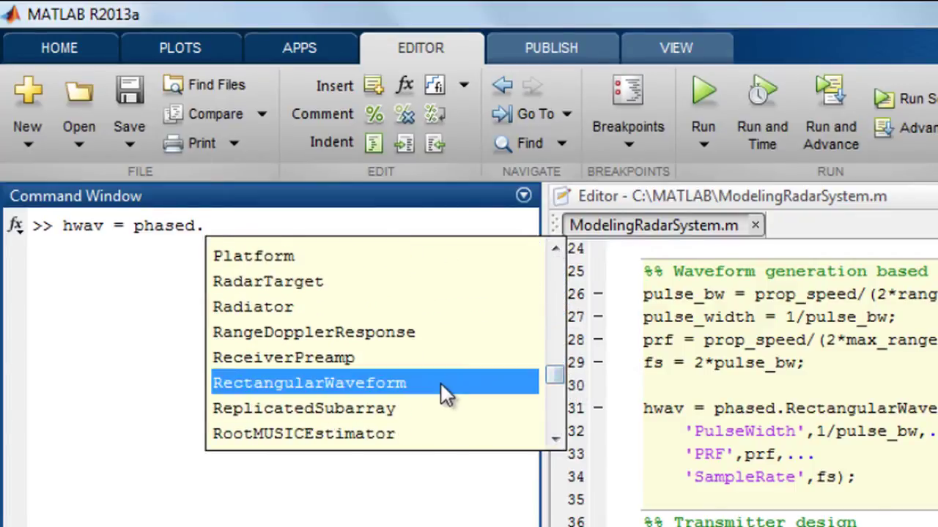
double_click(441, 384)
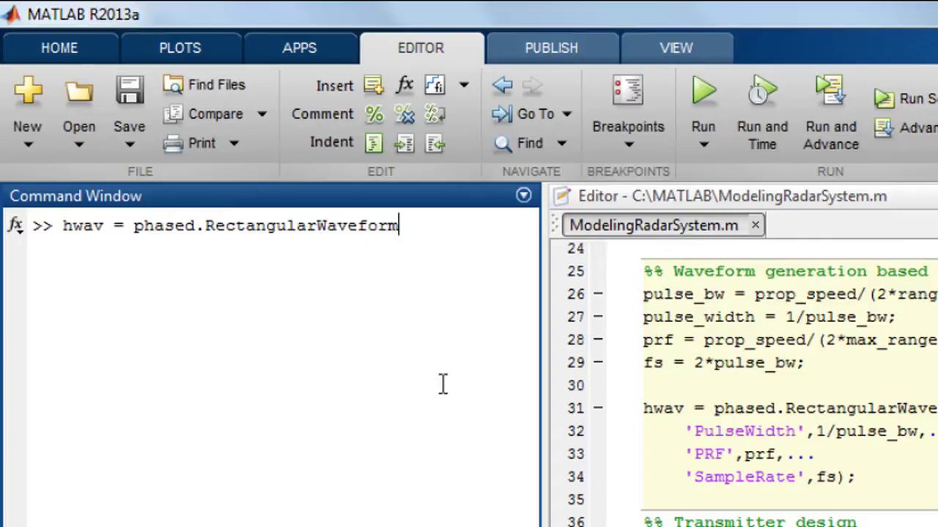
text(()
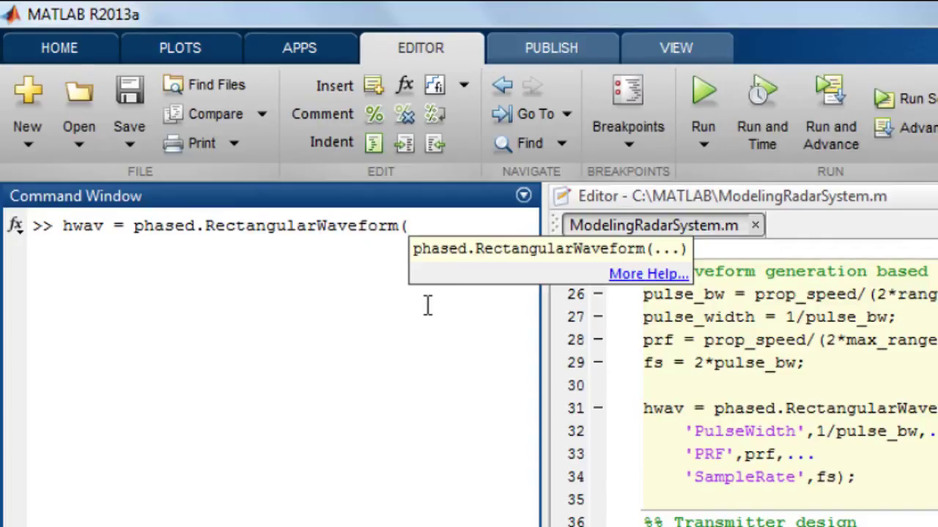
Step: Open the RectangularWaveform 'More Help...' page and scroll to its properties list
click(632, 277)
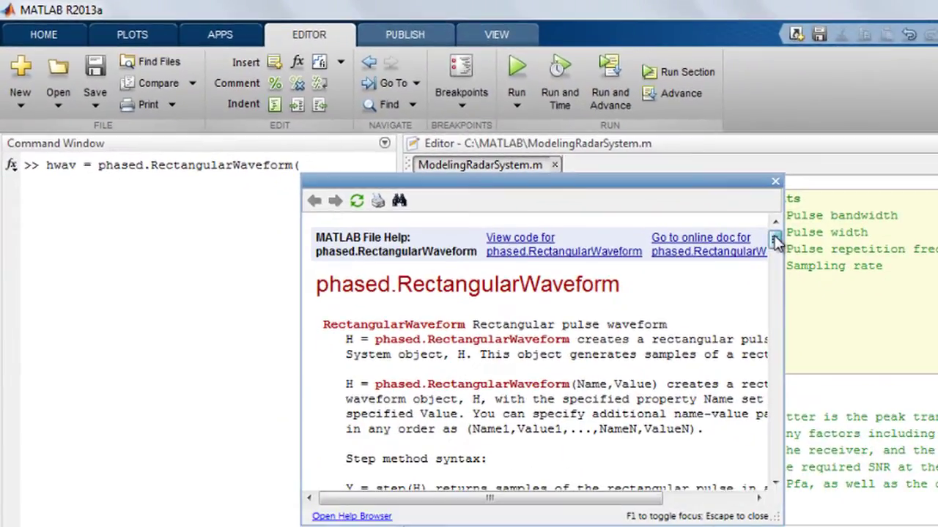
drag(774, 241, 784, 282)
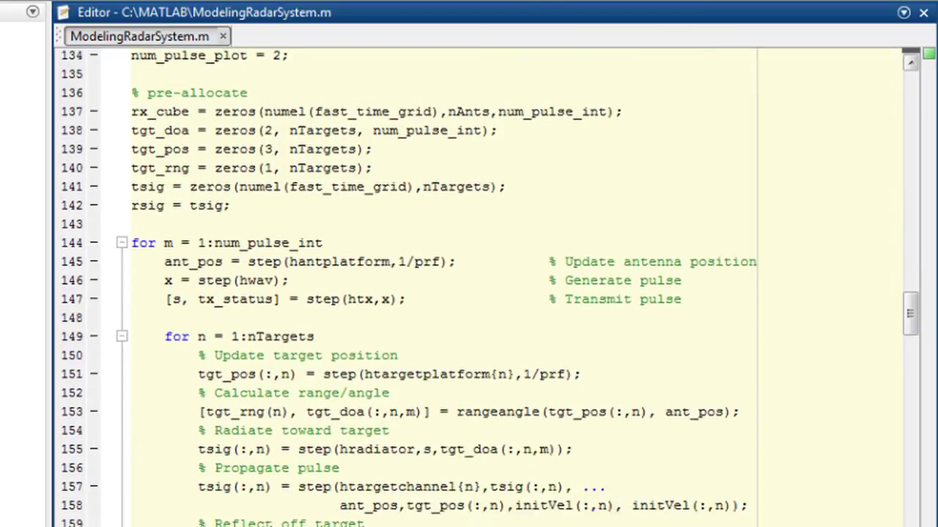
scroll(476, 285, down, 3)
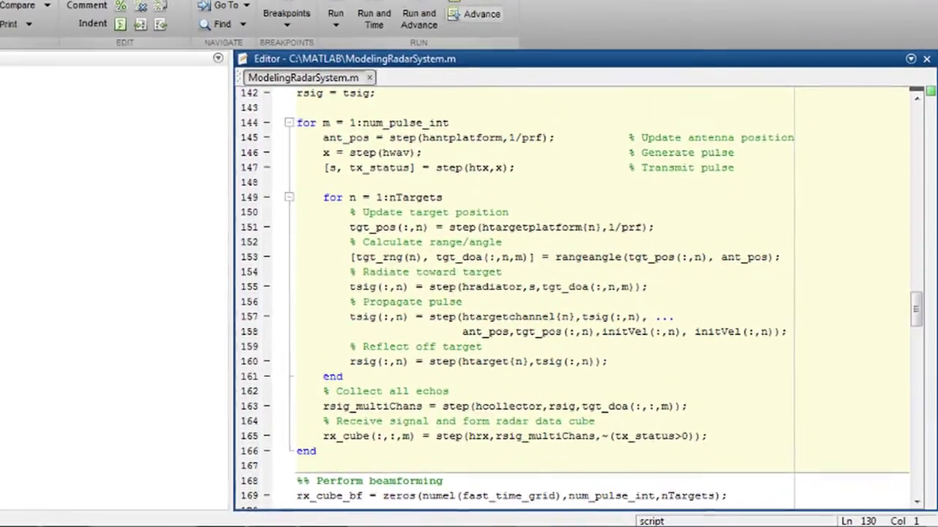
Step: Jump cell by cell from beamforming to Range detection & Doppler estimation, then add a blank line
key(ctrl+Down)
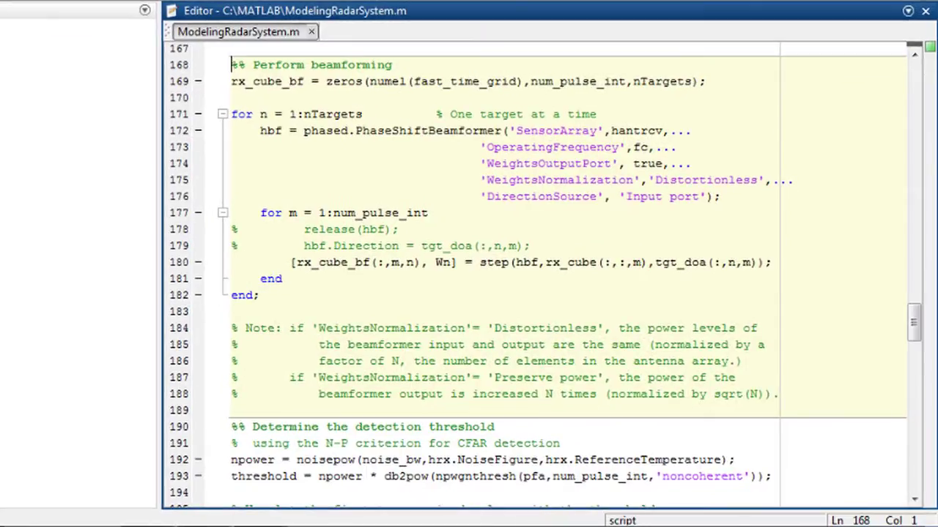
key(ctrl+Down)
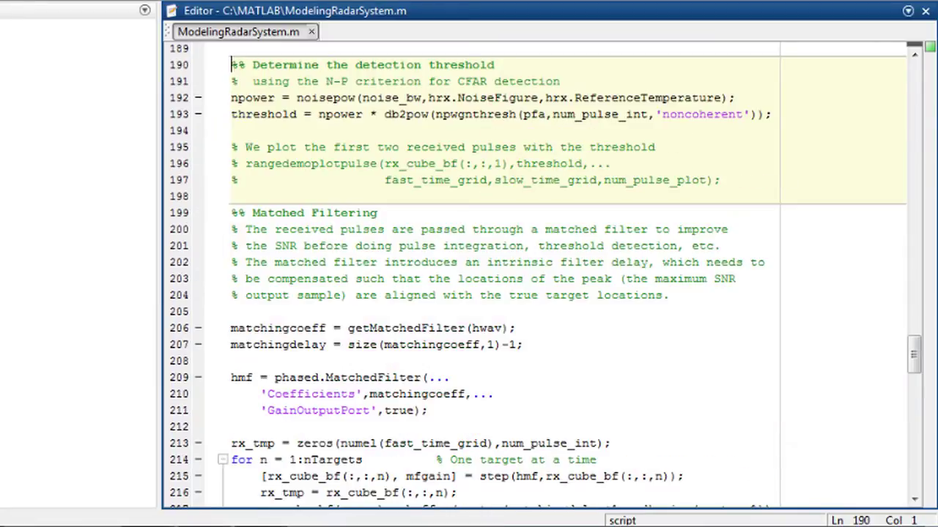
key(ctrl+Down)
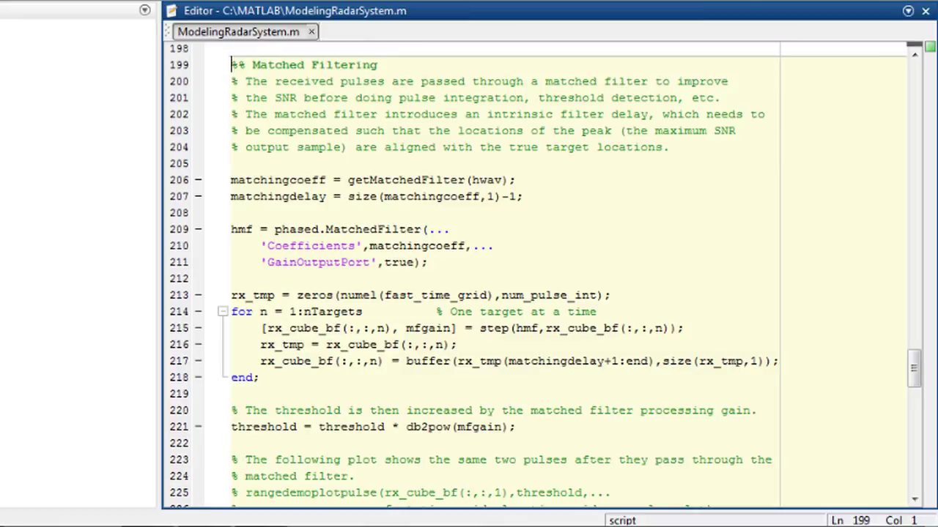
key(ctrl+Down)
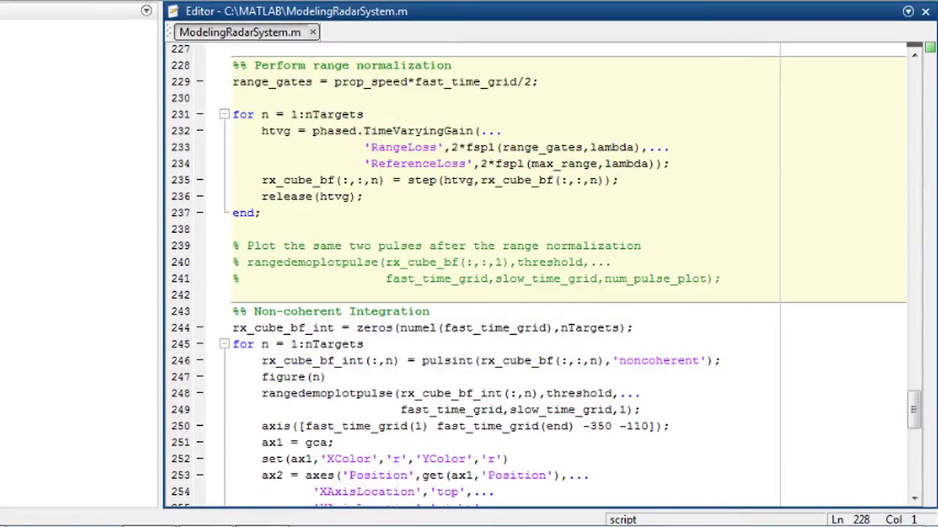
key(ctrl+Down)
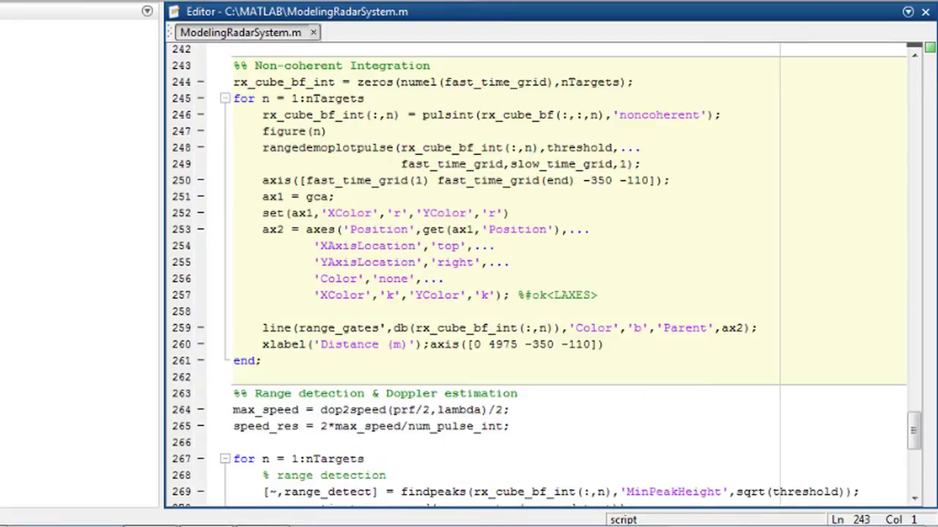
key(ctrl+Down)
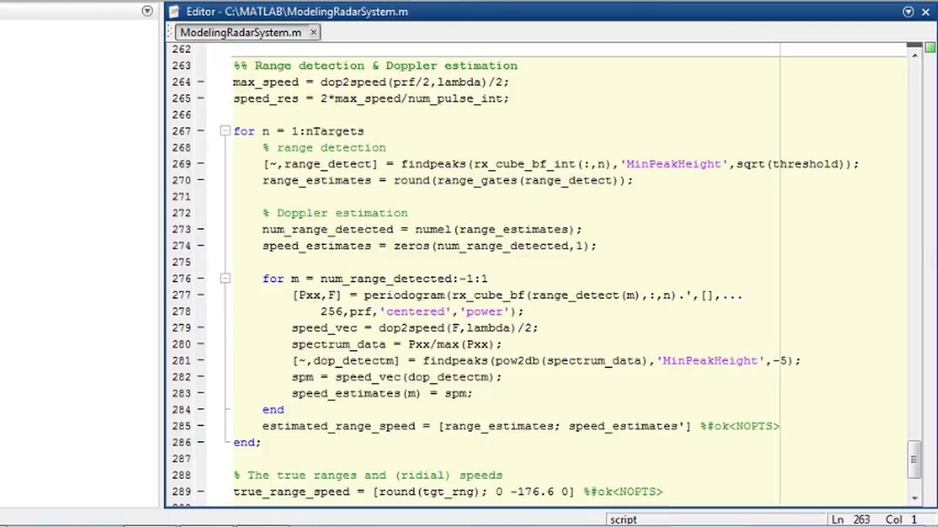
key(Return)
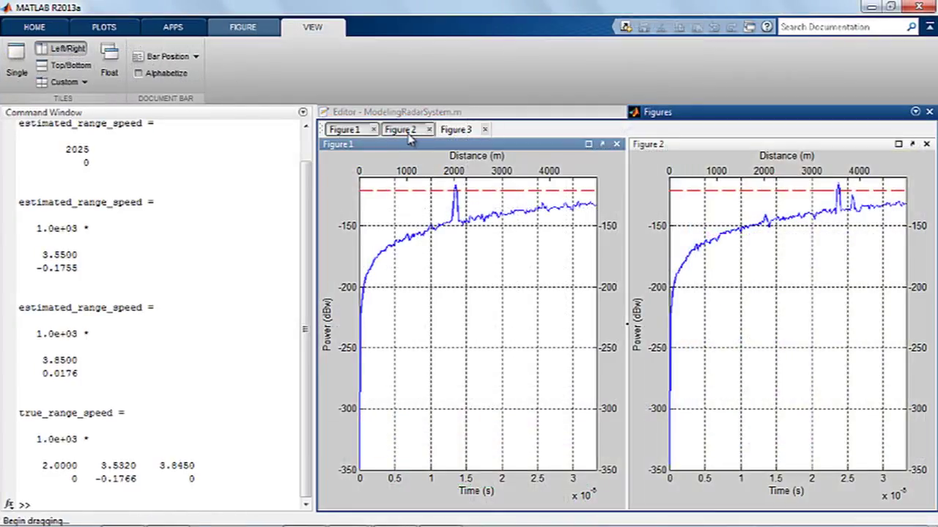
Step: Show the second and third targets' power plots from the Figure 2 and Figure 3 tabs
click(407, 132)
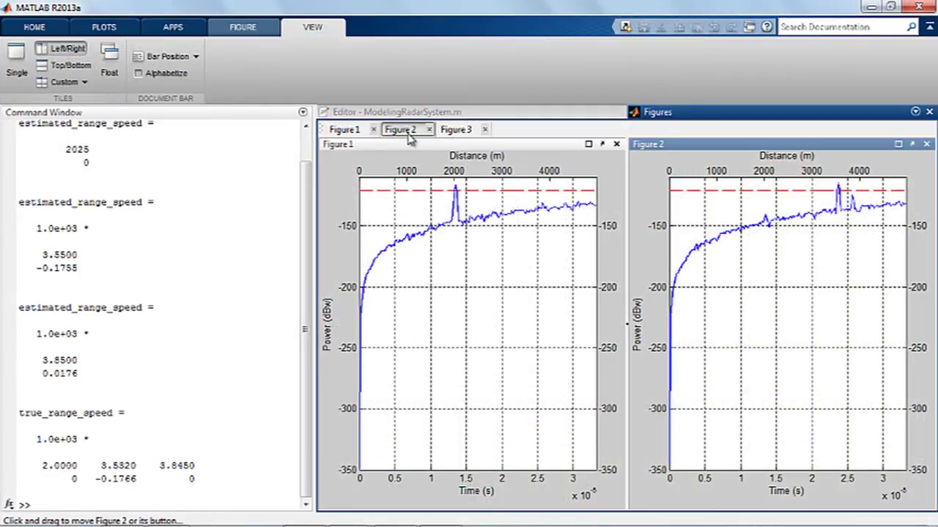
click(463, 133)
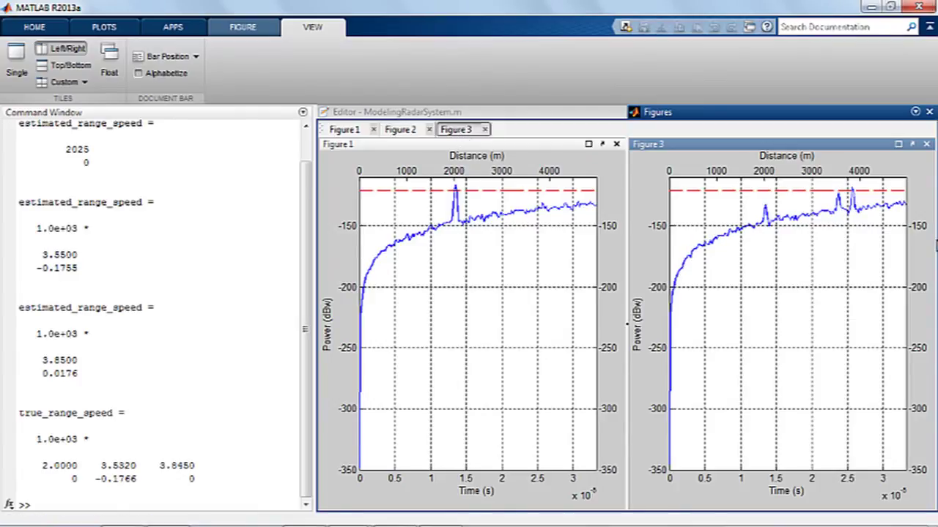